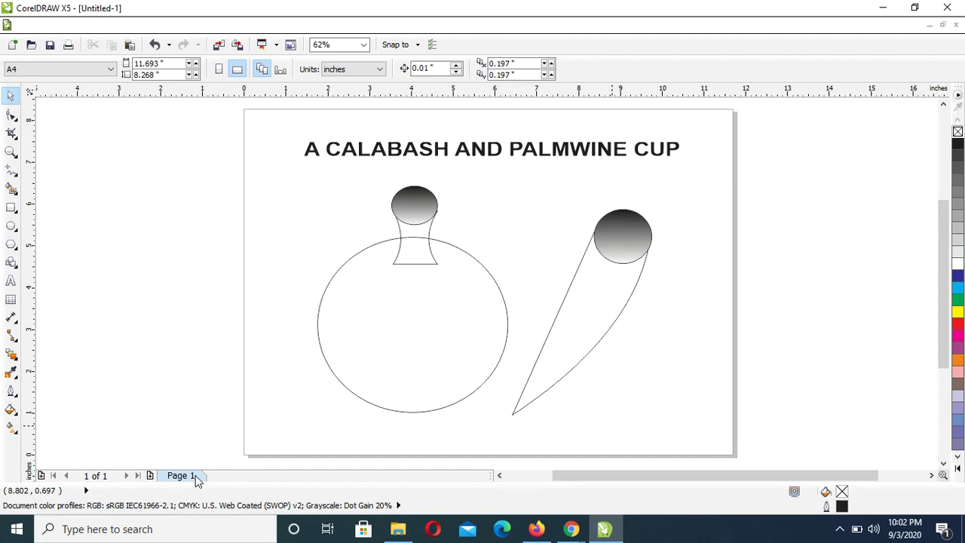
# - Insert a blank Page 2 after Page 1 and display it
pyautogui.rightClick(194, 477)
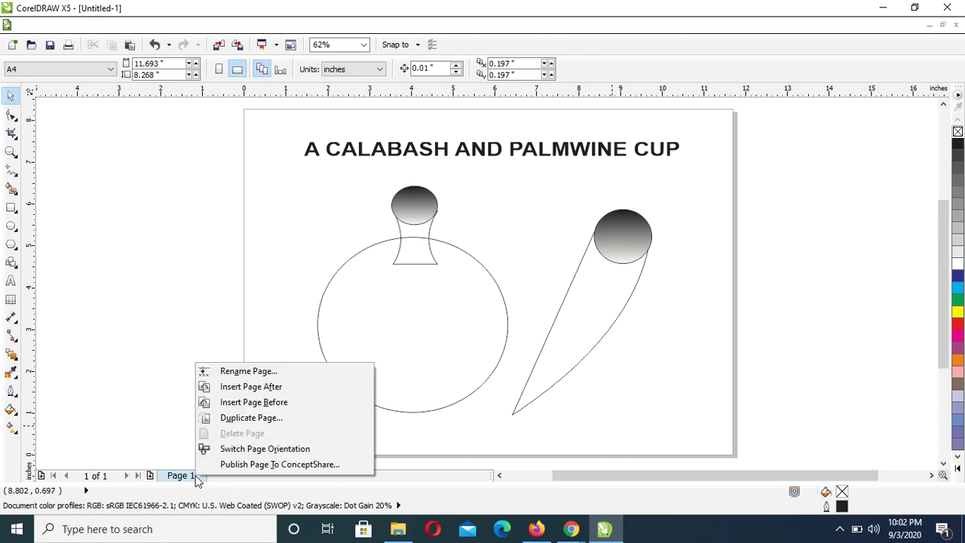
pyautogui.click(255, 389)
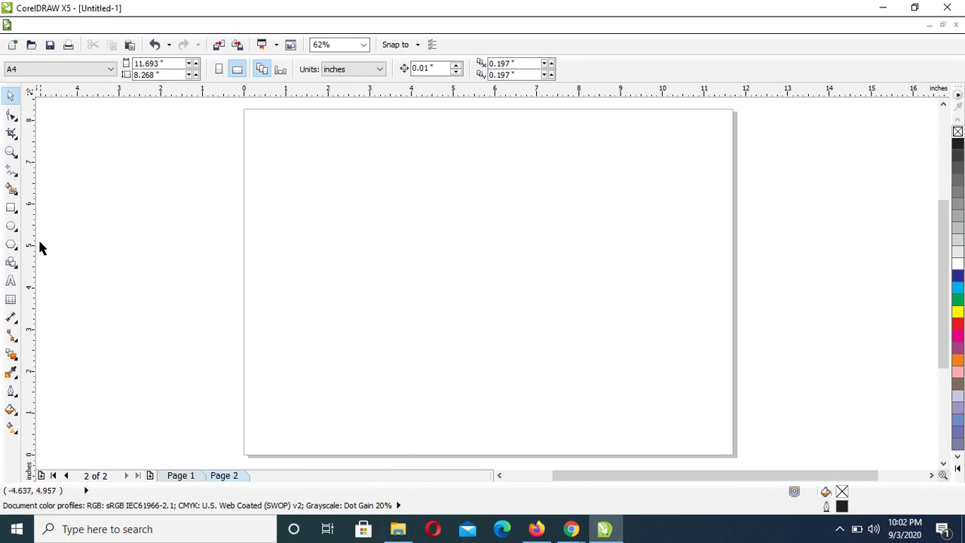
# - Draw a large circle near the page centre and place a 27.5%-scaled copy to its right
pyautogui.click(10, 227)
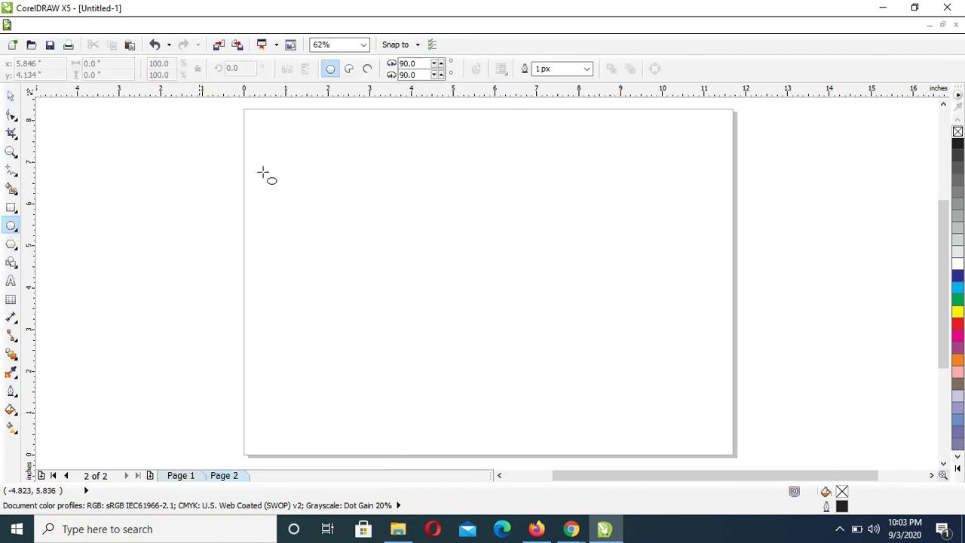
pyautogui.moveTo(330, 206)
pyautogui.mouseDown()
pyautogui.moveTo(453, 340)
pyautogui.moveTo(514, 390)
pyautogui.mouseUp()
pyautogui.press('space')
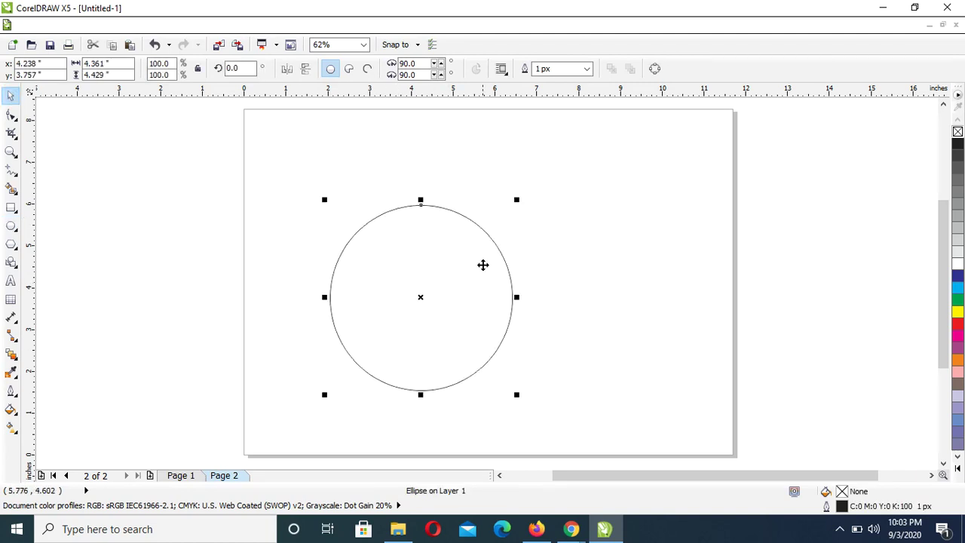
pyautogui.moveTo(483, 265); pyautogui.dragTo(684, 271)
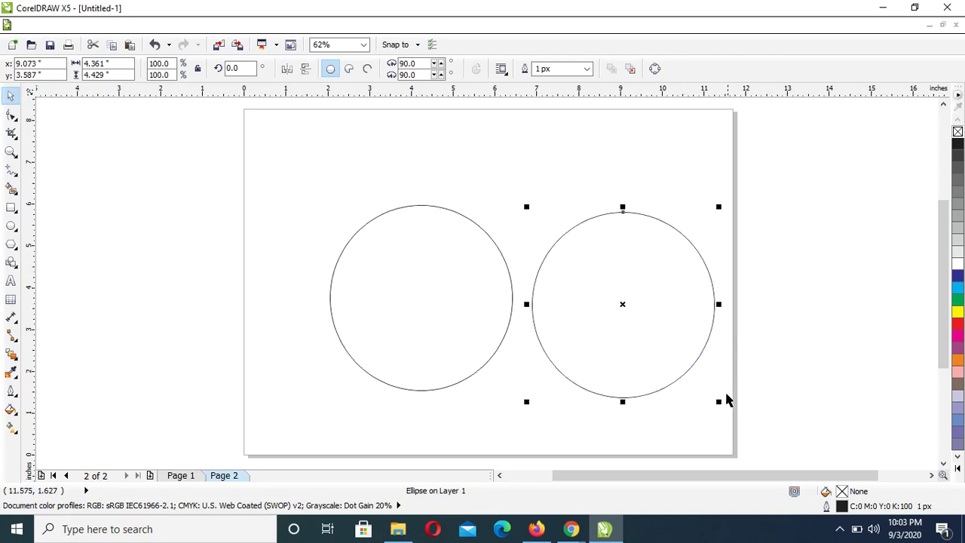
pyautogui.moveTo(720, 402); pyautogui.dragTo(641, 345)
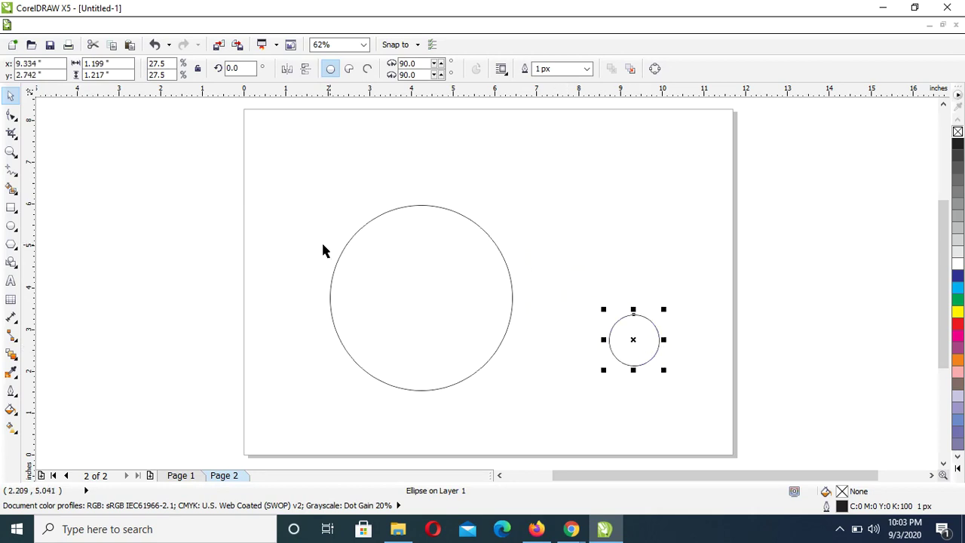
# - Draw a narrow 0.811 × 1.42 inch rectangle over the top of the large circle
pyautogui.click(12, 207)
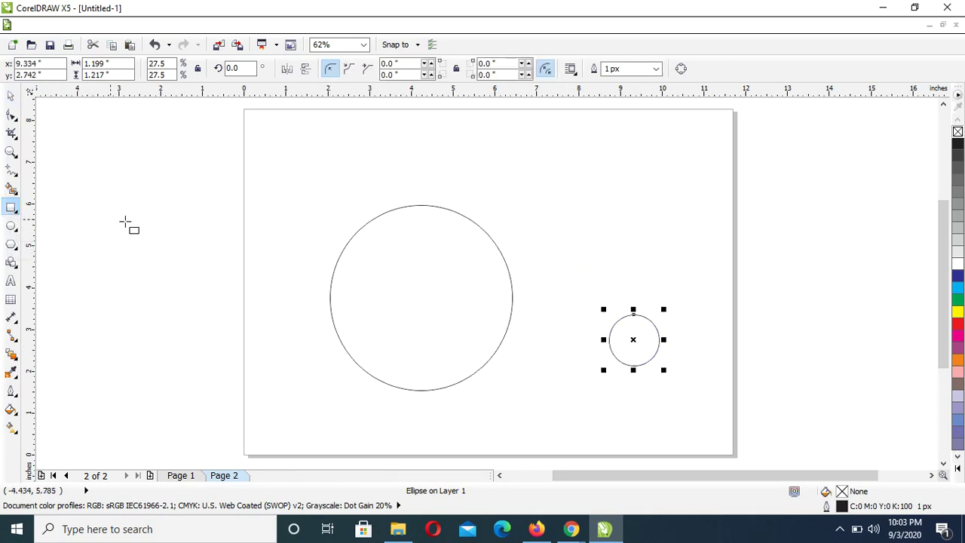
pyautogui.moveTo(401, 181); pyautogui.dragTo(443, 239)
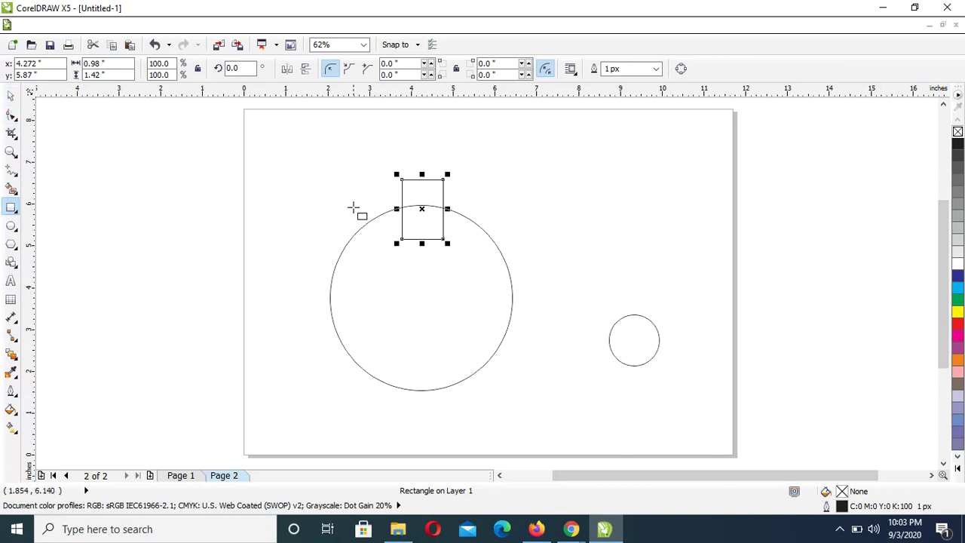
pyautogui.moveTo(396, 208); pyautogui.dragTo(409, 212)
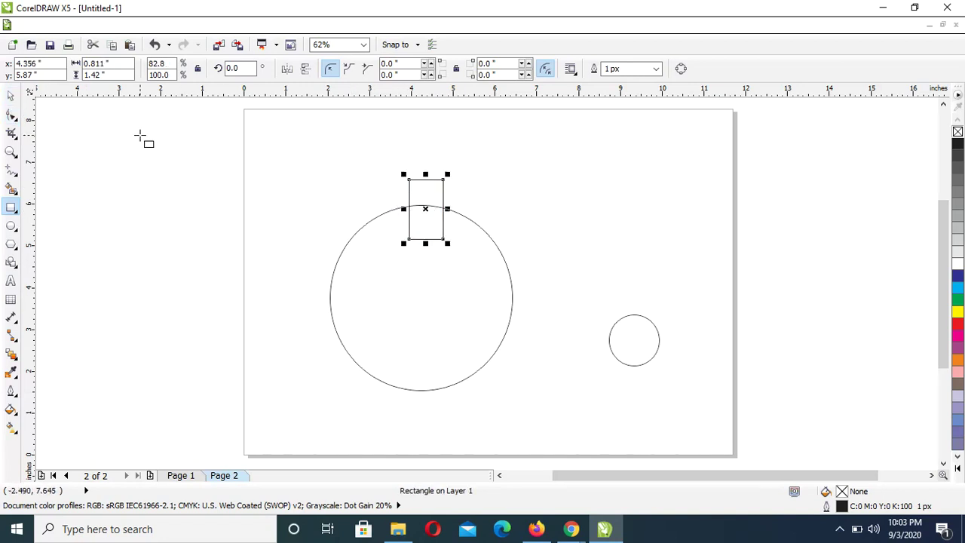
pyautogui.click(12, 116)
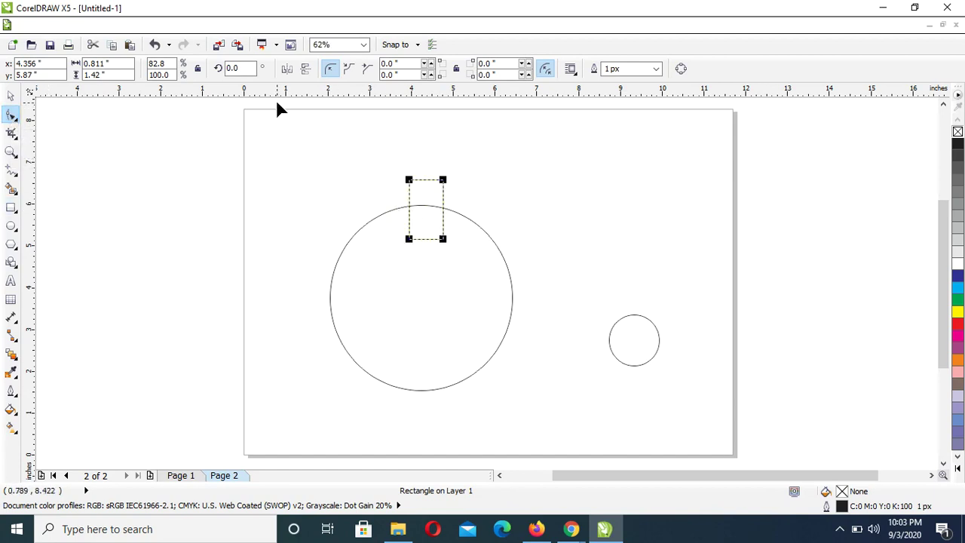
# - Convert the neck rectangle to curves and bow its left side inward
pyautogui.hotkey('ctrl', 'q')
pyautogui.click(409, 209)
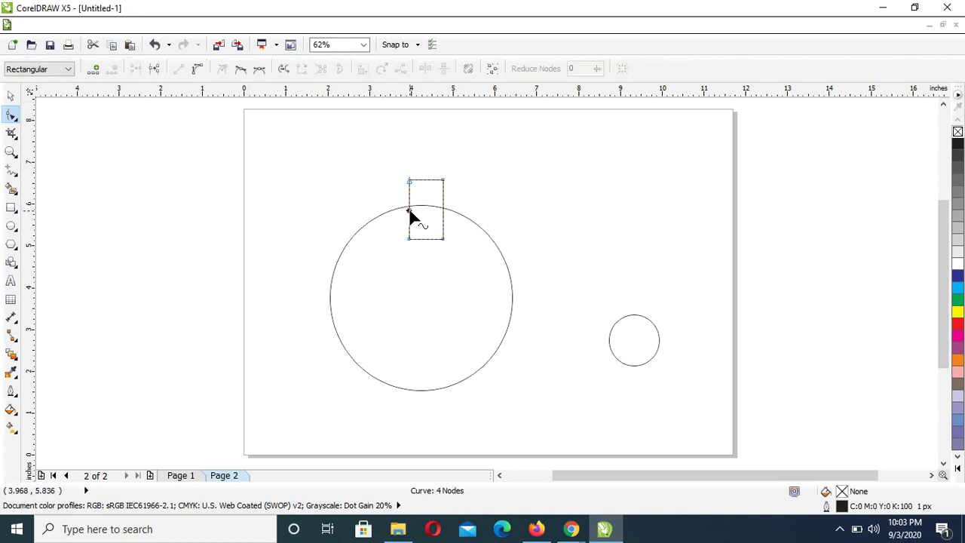
pyautogui.click(197, 71)
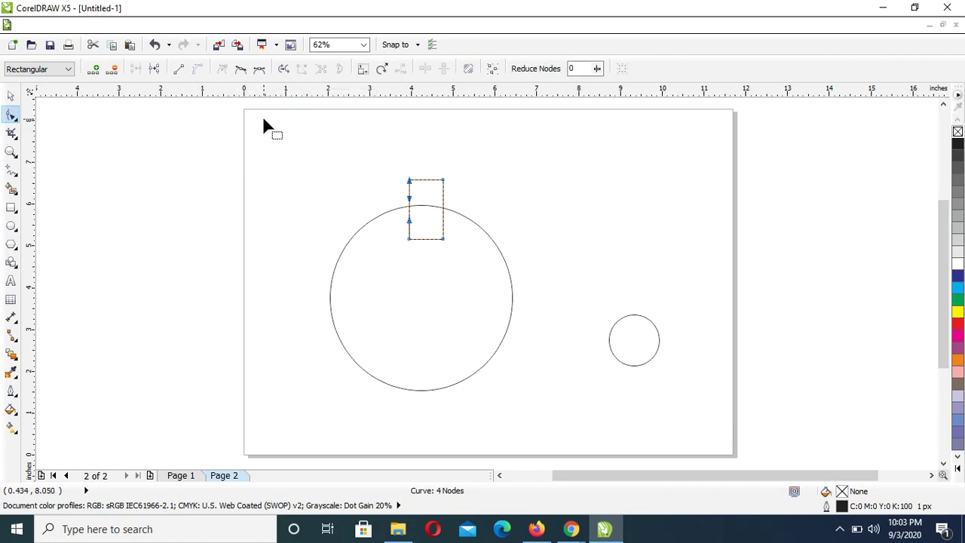
pyautogui.click(374, 200)
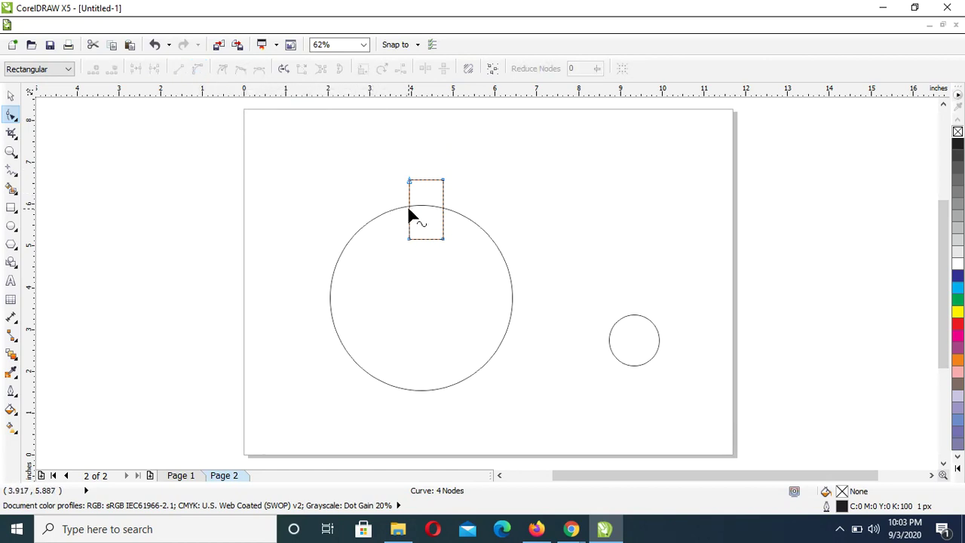
pyautogui.moveTo(408, 210); pyautogui.dragTo(418, 211)
# - Bow the rectangle's right side inward as well, pinching the neck into an hourglass
pyautogui.click(443, 205)
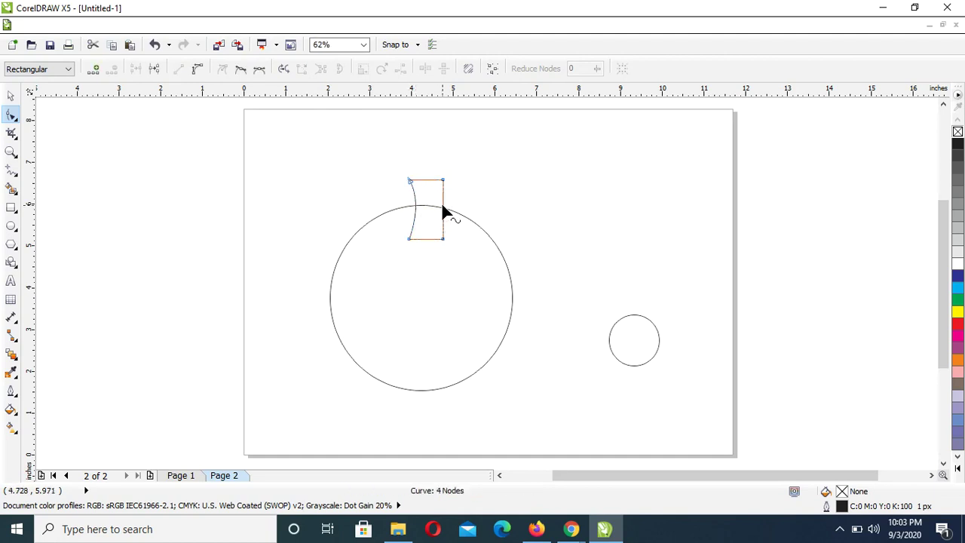
pyautogui.click(197, 70)
pyautogui.click(478, 179)
pyautogui.moveTo(445, 213); pyautogui.dragTo(435, 215)
# - Widen the neck to 0.986 inches and combine it with the large circle into one curve
pyautogui.click(11, 95)
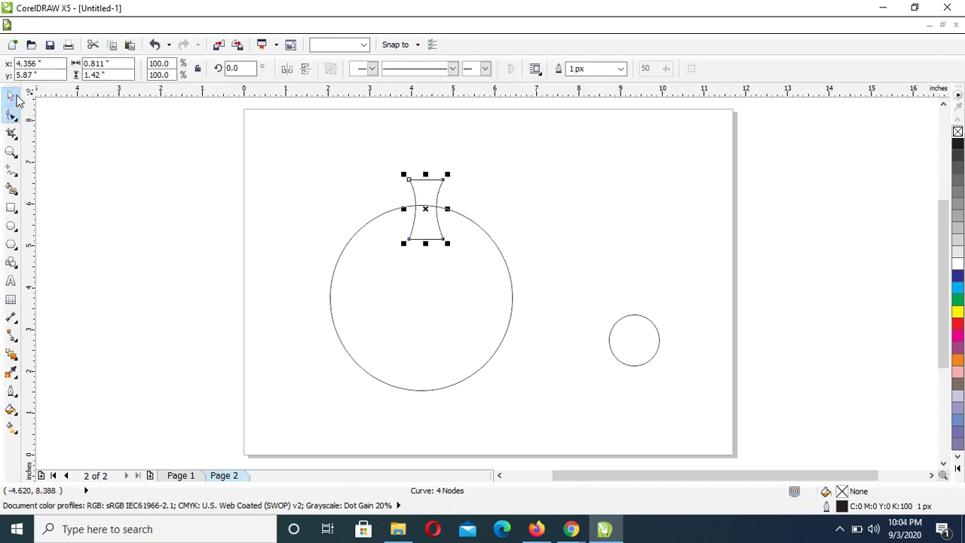
pyautogui.moveTo(448, 208); pyautogui.dragTo(428, 217)
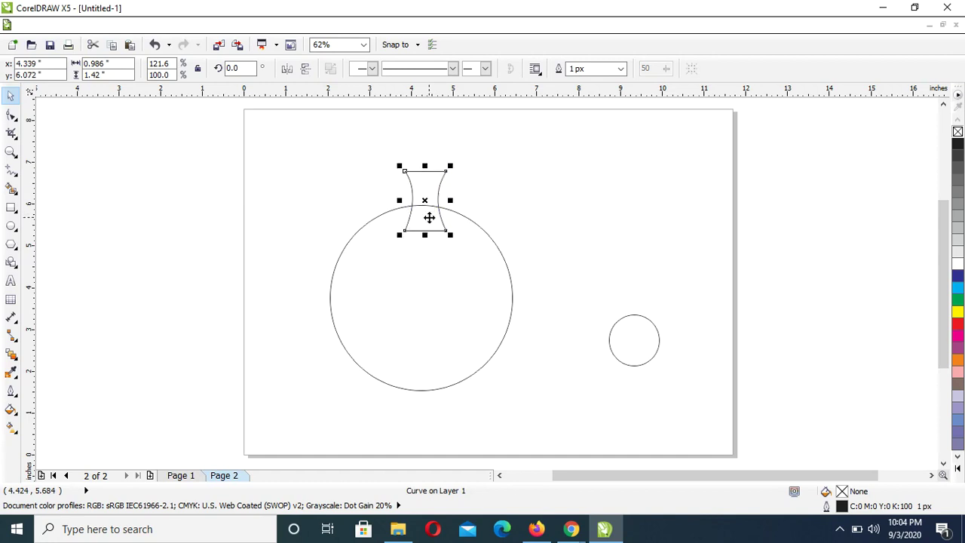
pyautogui.moveTo(554, 388); pyautogui.dragTo(299, 168)
pyautogui.moveTo(532, 432); pyautogui.dragTo(308, 140)
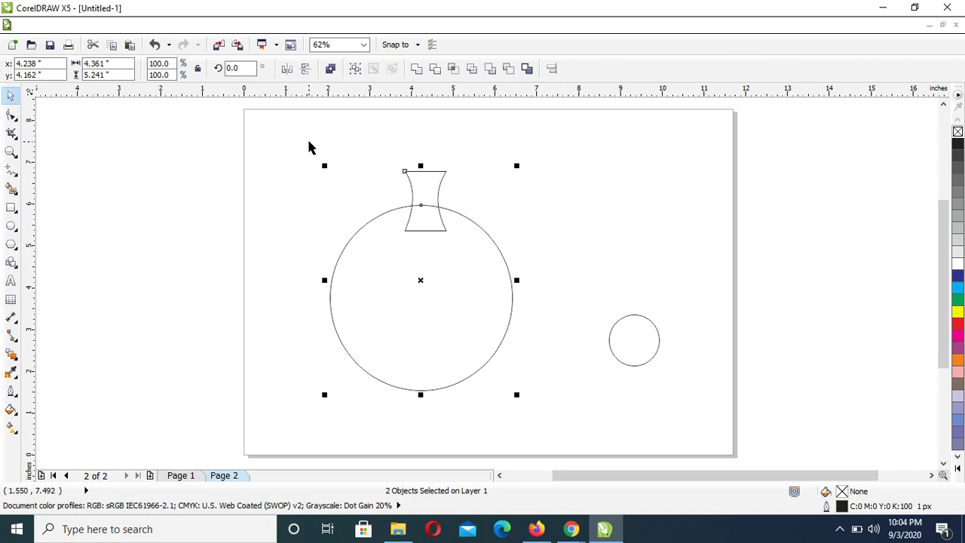
pyautogui.hotkey('ctrl', 'l')
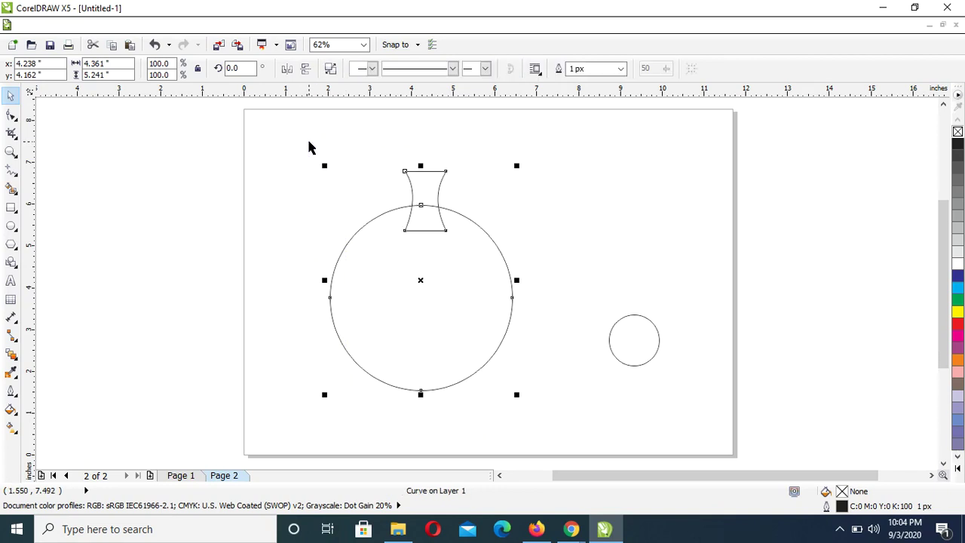
pyautogui.click(684, 281)
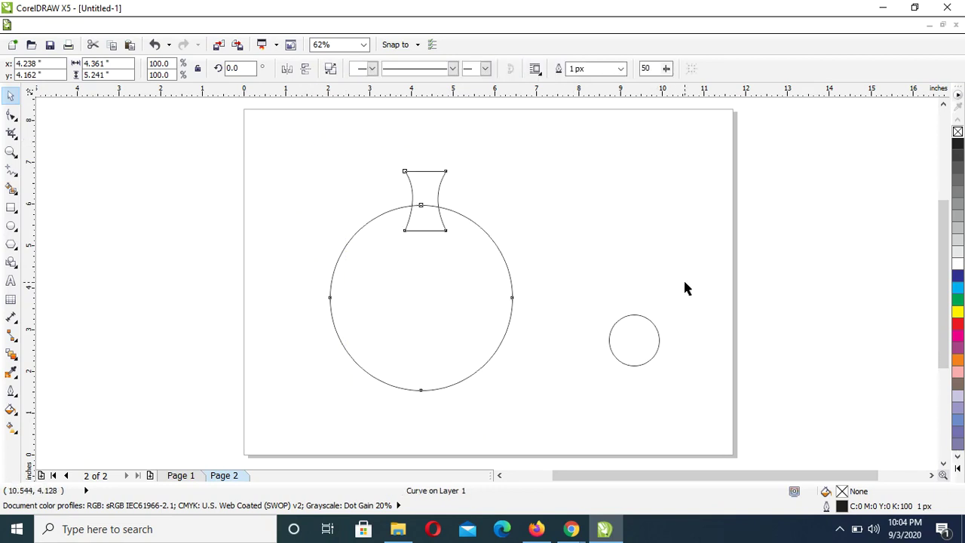
pyautogui.click(645, 357)
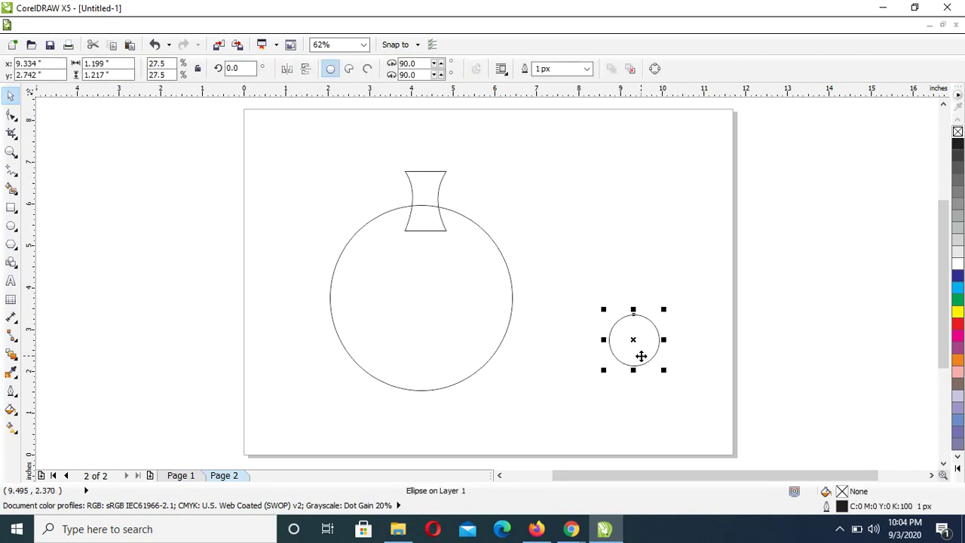
# - Give the small circle a -90° linear fountain fill and move it up onto the calabash neck
pyautogui.press('F11')
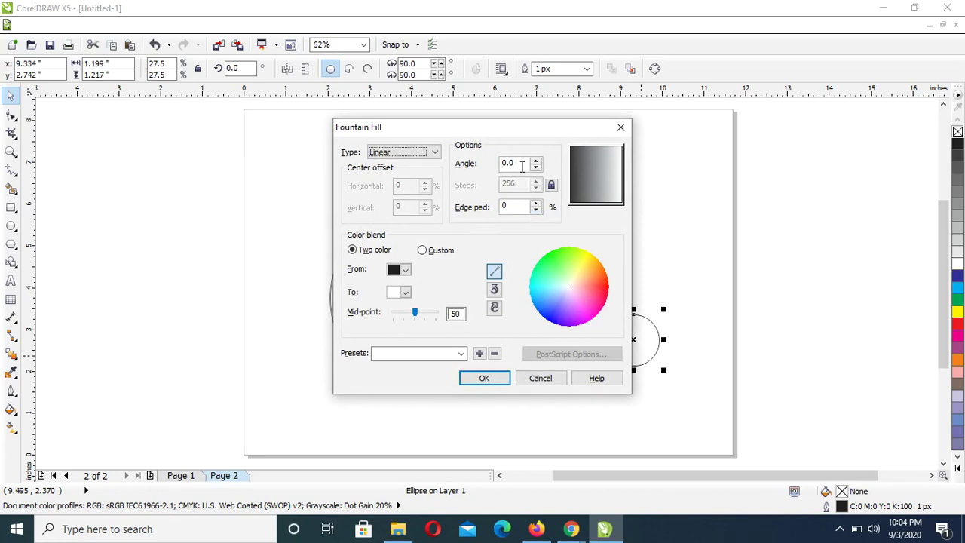
pyautogui.moveTo(520, 162); pyautogui.dragTo(476, 161)
pyautogui.write('-90')
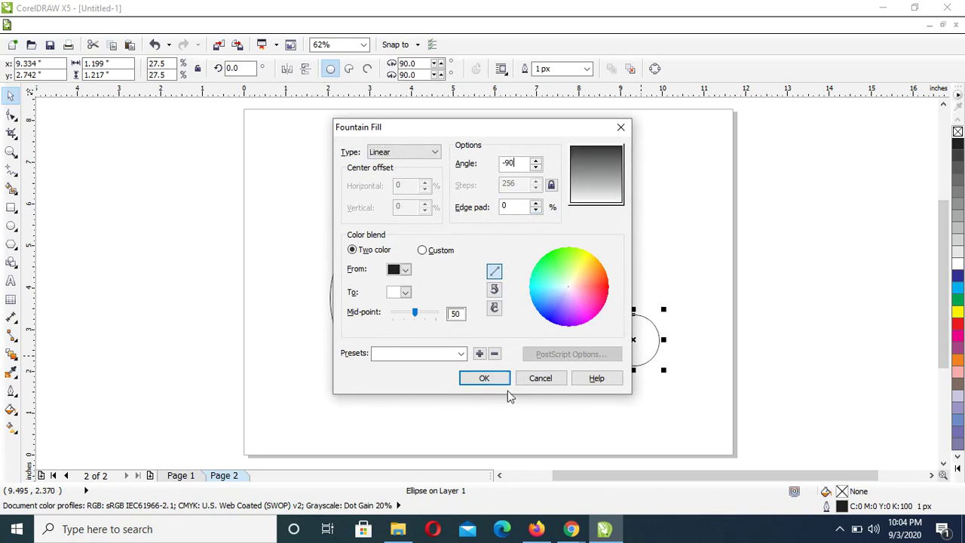
pyautogui.click(484, 378)
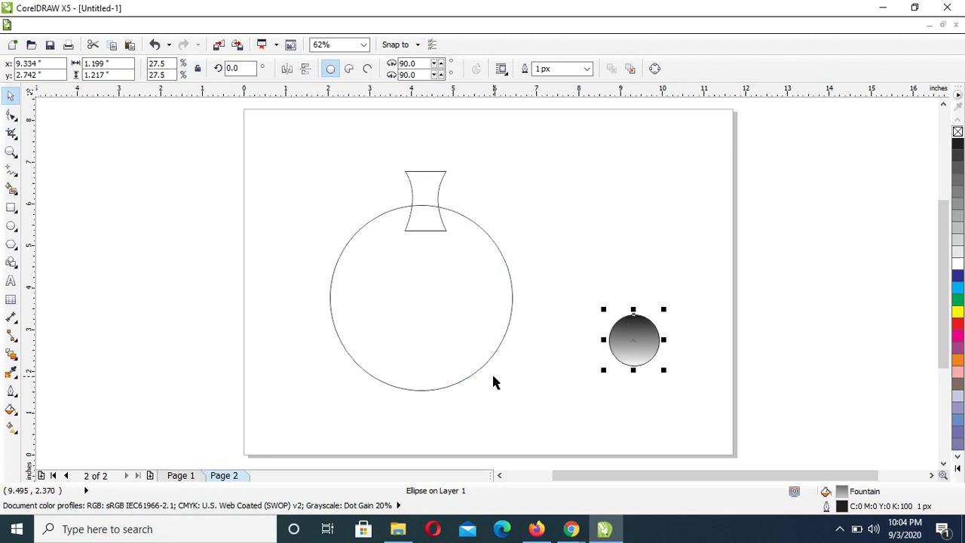
pyautogui.moveTo(636, 339); pyautogui.dragTo(451, 160)
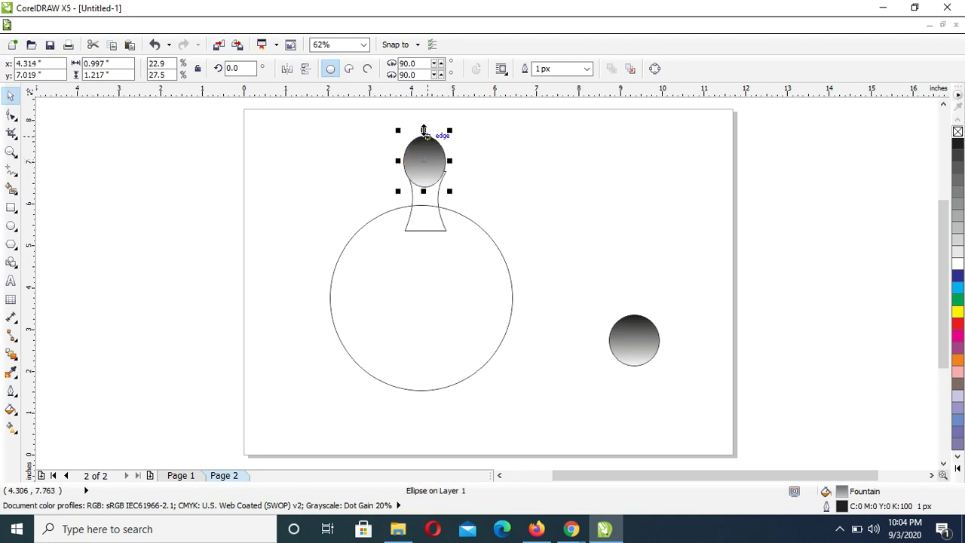
# - Flatten the ball to 75% height (0.997 × 0.913 in) and centre it on the neck top
pyautogui.moveTo(424, 130); pyautogui.dragTo(429, 156)
pyautogui.click(429, 158)
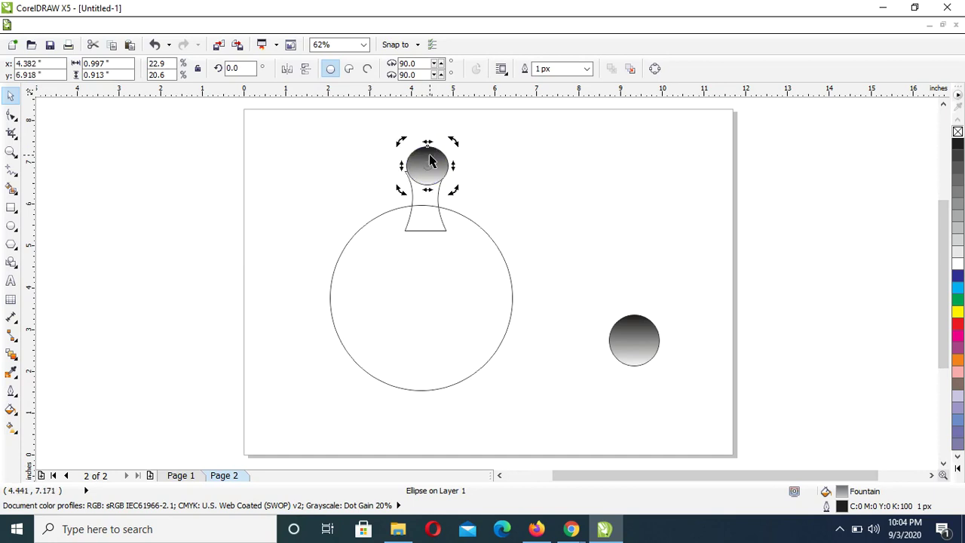
pyautogui.click(430, 158)
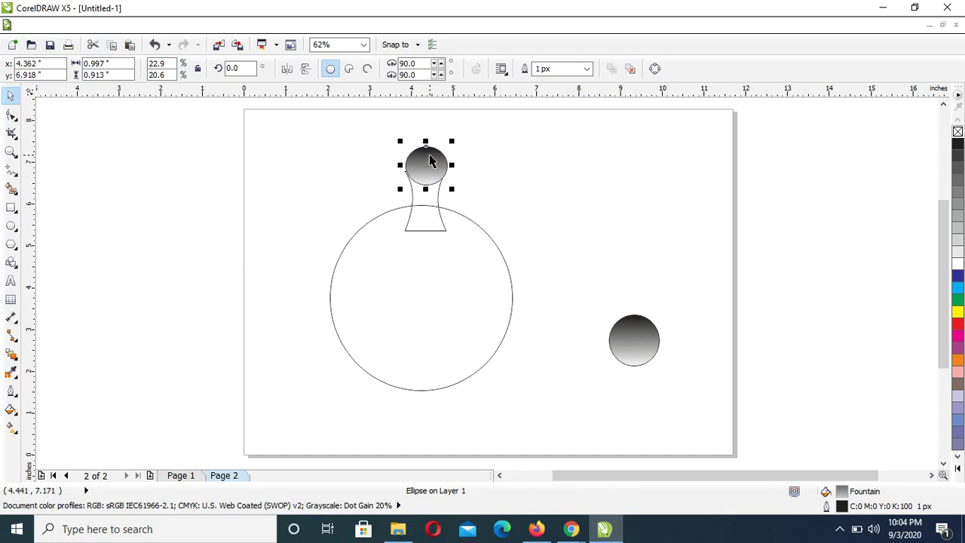
pyautogui.moveTo(430, 158); pyautogui.dragTo(429, 158)
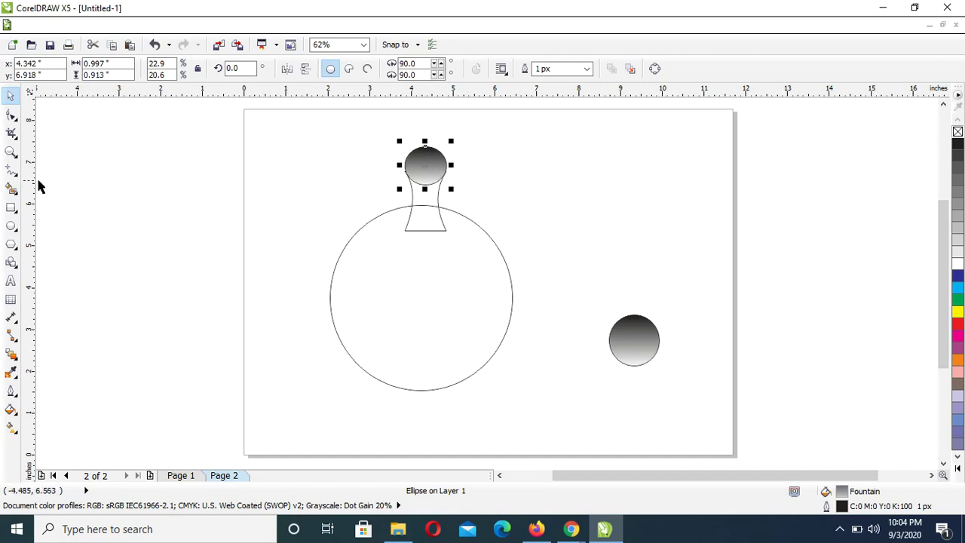
# - Draw the cup outline as two straight lines meeting at a bottom point
pyautogui.click(11, 172)
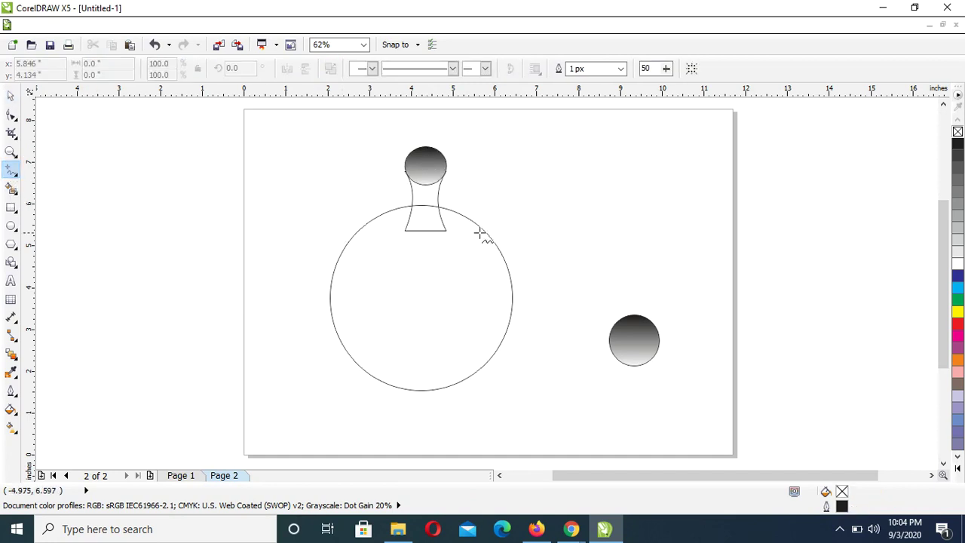
pyautogui.click(620, 170)
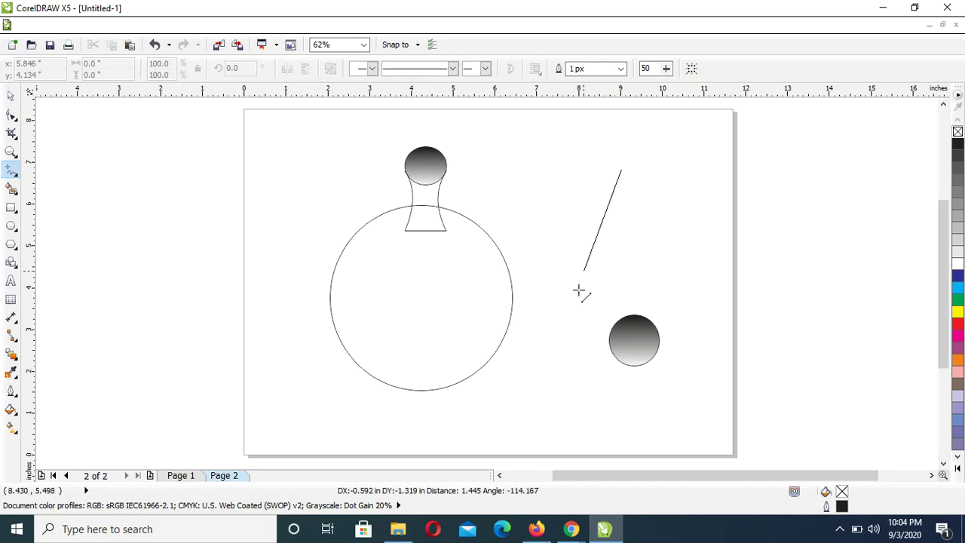
pyautogui.click(575, 331)
pyautogui.click(575, 331)
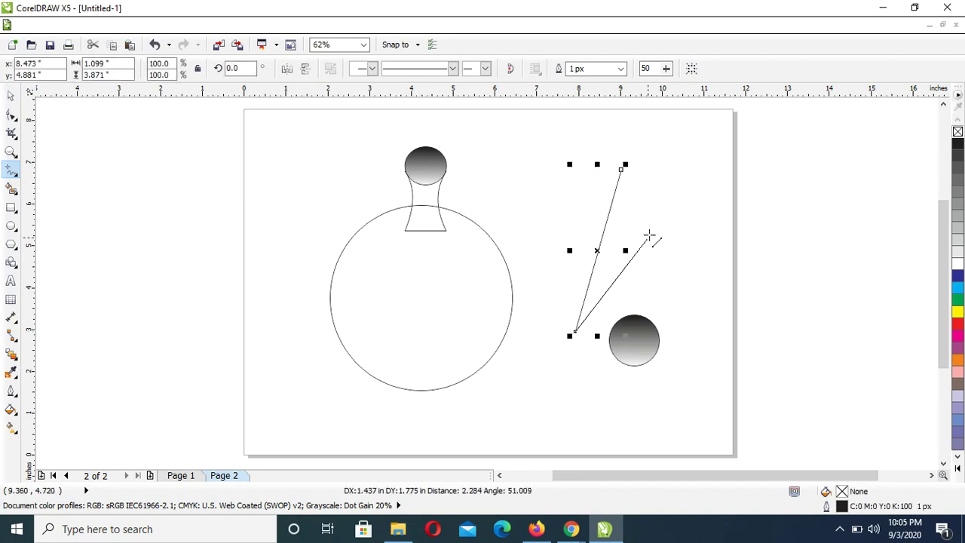
pyautogui.click(657, 179)
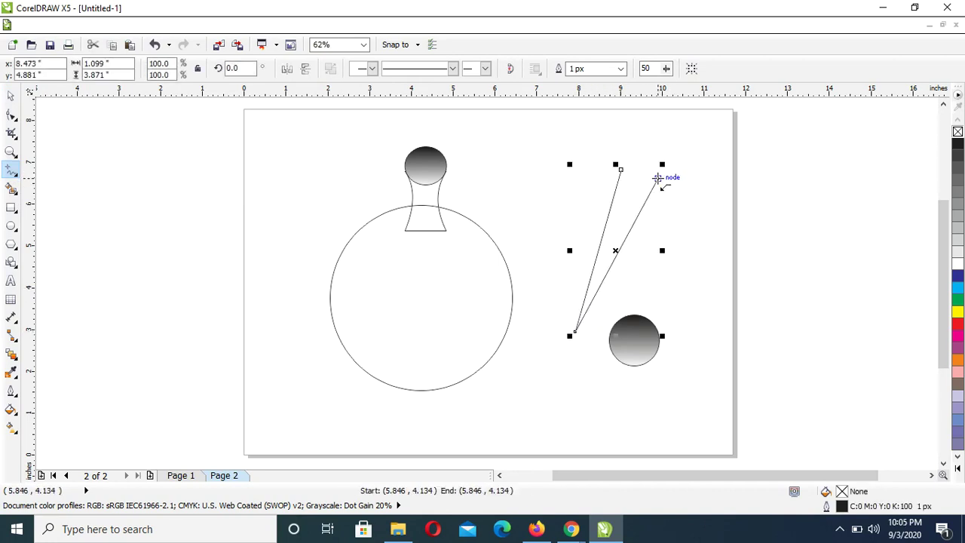
# - Convert the cup's right edge to a curve and bow it outward
pyautogui.click(12, 116)
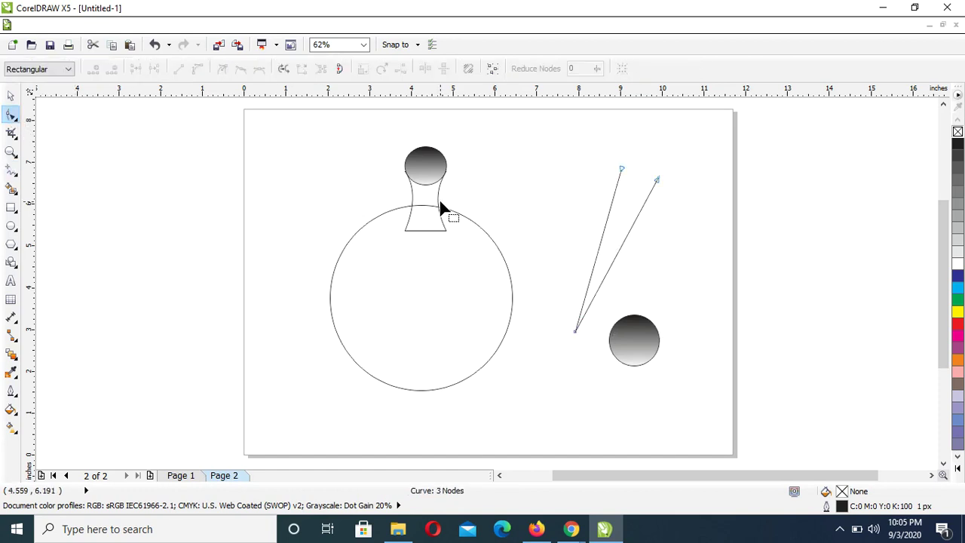
pyautogui.click(621, 243)
pyautogui.click(196, 70)
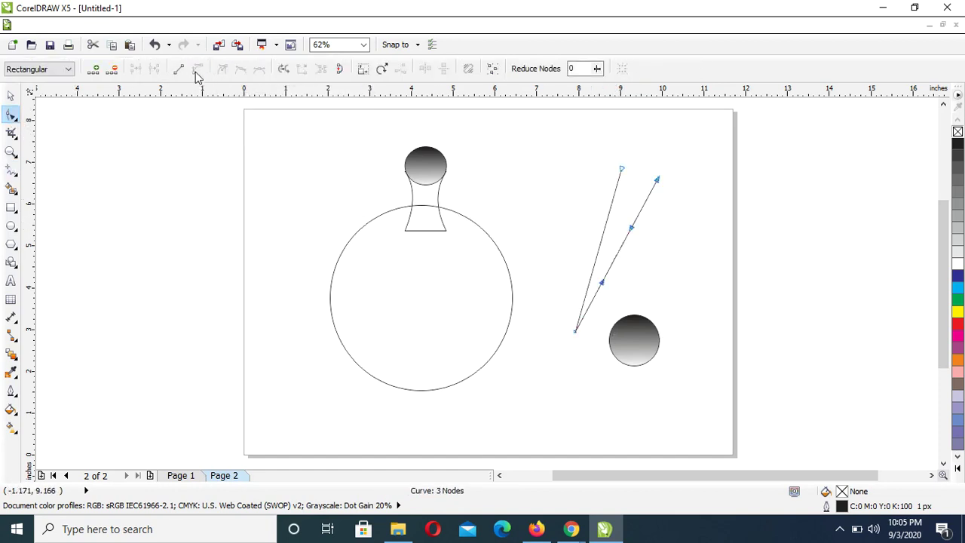
pyautogui.click(661, 232)
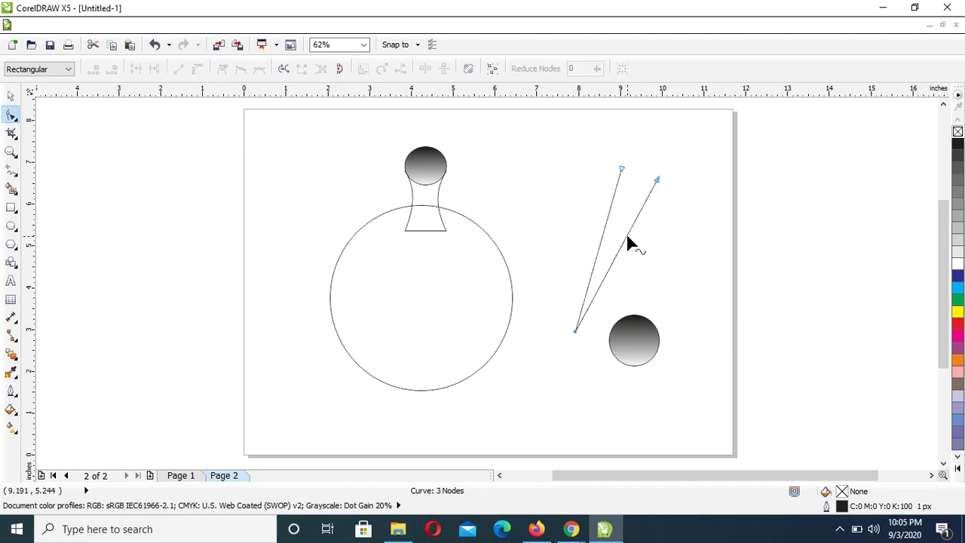
pyautogui.moveTo(627, 237); pyautogui.dragTo(633, 236)
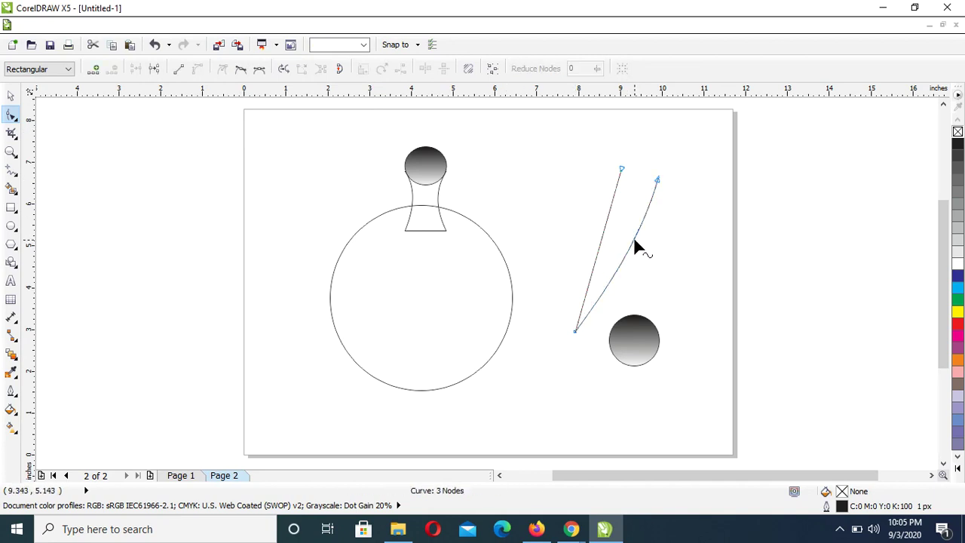
# - Move the gradient ball onto the top of the cup
pyautogui.click(11, 96)
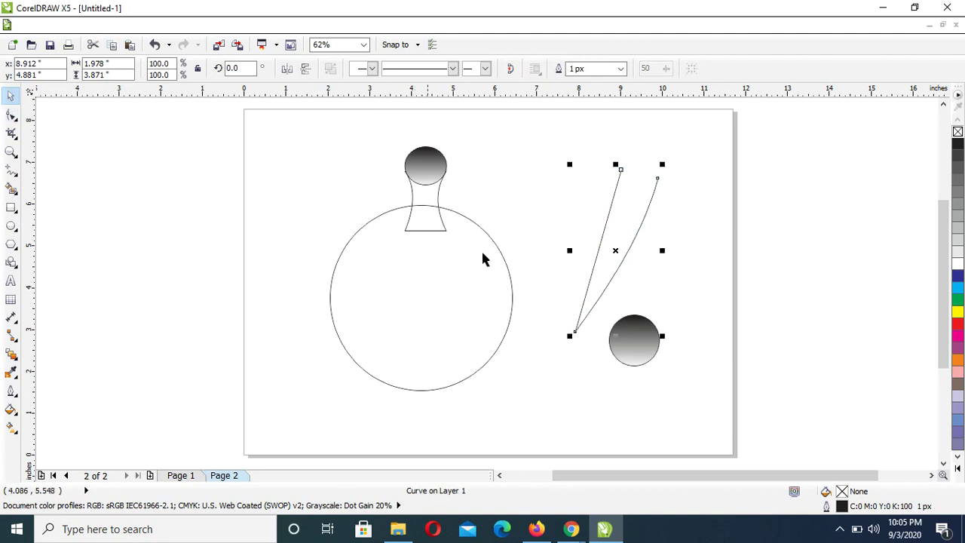
pyautogui.click(678, 350)
pyautogui.moveTo(626, 345); pyautogui.dragTo(639, 144)
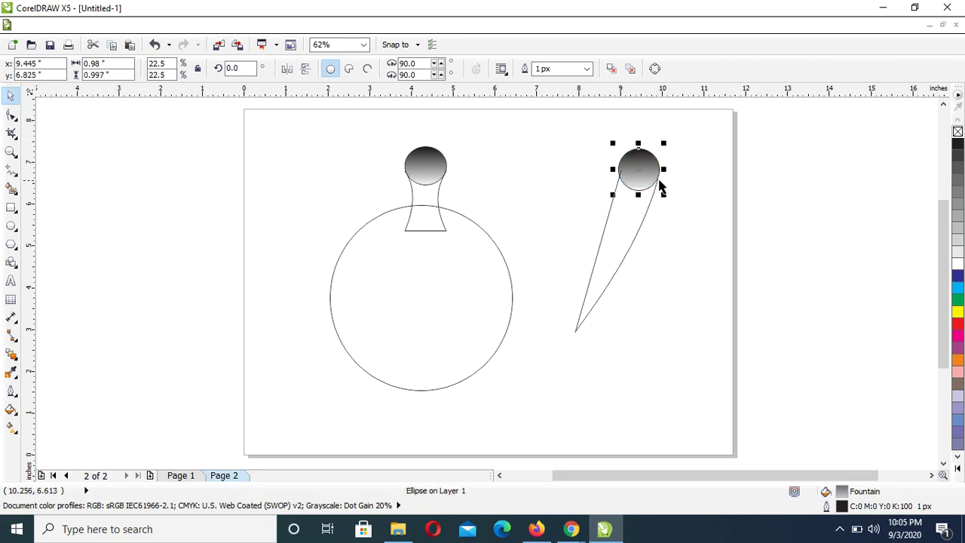
# - Group the ball with the cup and move the group lower and slightly left
pyautogui.click(561, 161)
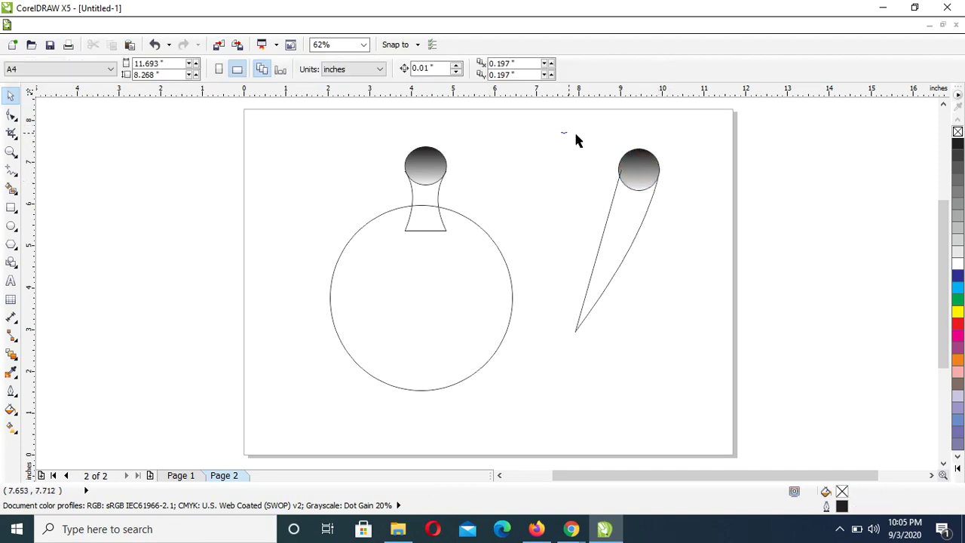
pyautogui.moveTo(575, 135); pyautogui.dragTo(703, 349)
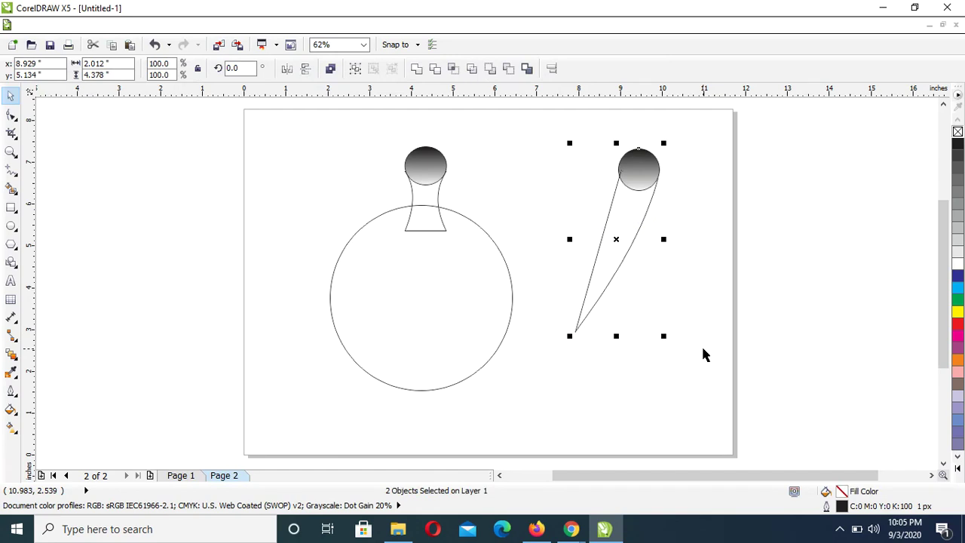
pyautogui.hotkey('ctrl', 'g')
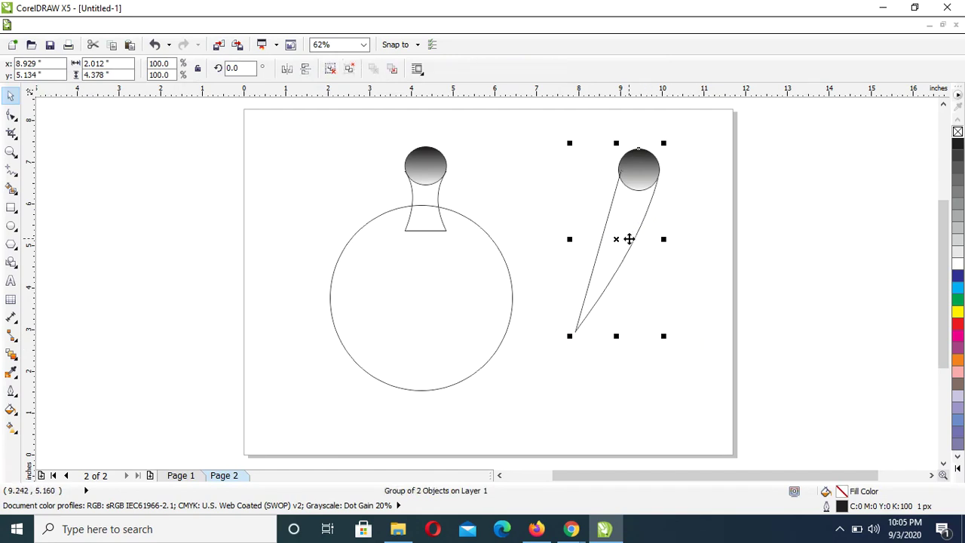
pyautogui.moveTo(628, 238); pyautogui.dragTo(620, 294)
# - Group all calabash parts (4.361 × 5.832 in) and move the group slightly lower
pyautogui.moveTo(517, 405); pyautogui.dragTo(319, 141)
pyautogui.hotkey('ctrl', 'g')
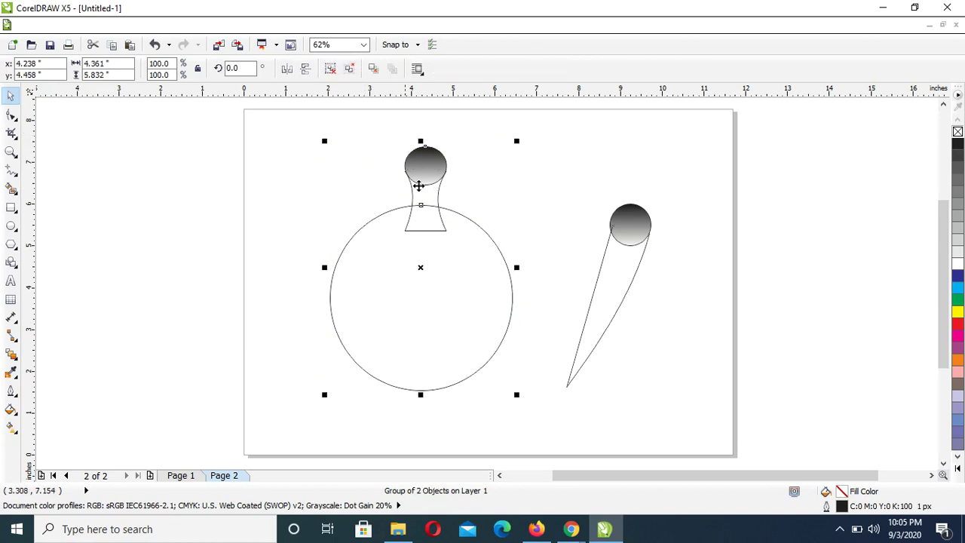
pyautogui.moveTo(464, 266); pyautogui.dragTo(469, 300)
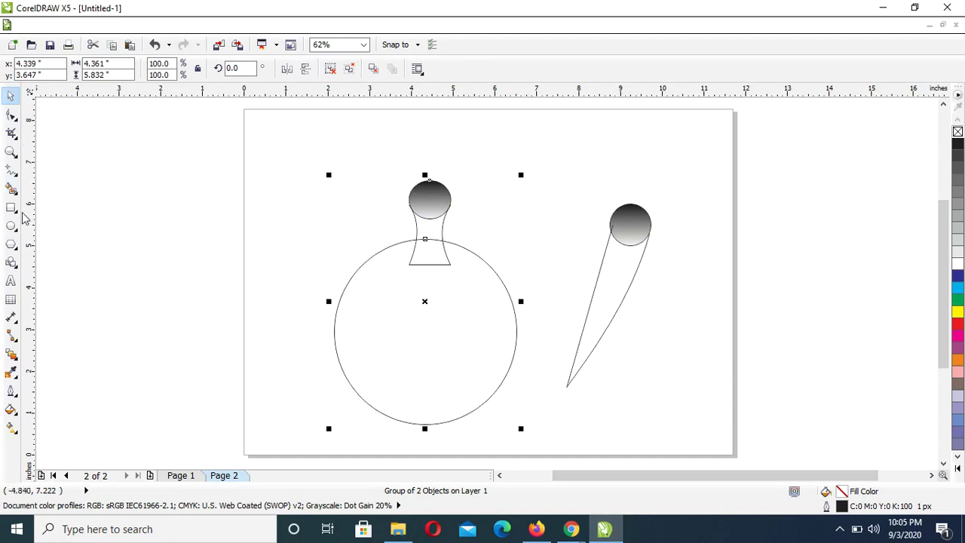
# - Type the title 'A CALABASH AND A PALMWINE CU' as 24 pt Arial text above the calabash
pyautogui.click(11, 280)
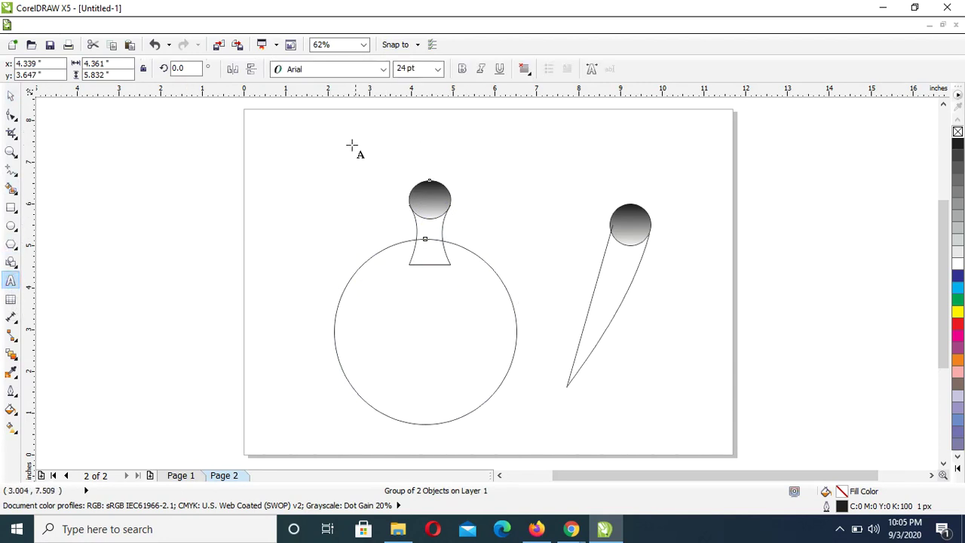
pyautogui.click(341, 143)
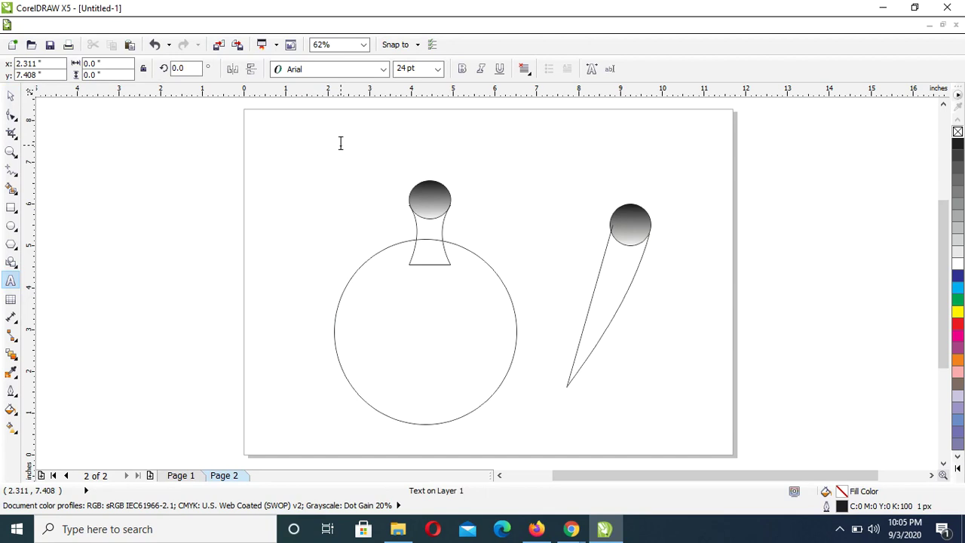
pyautogui.write('A CALABAS')
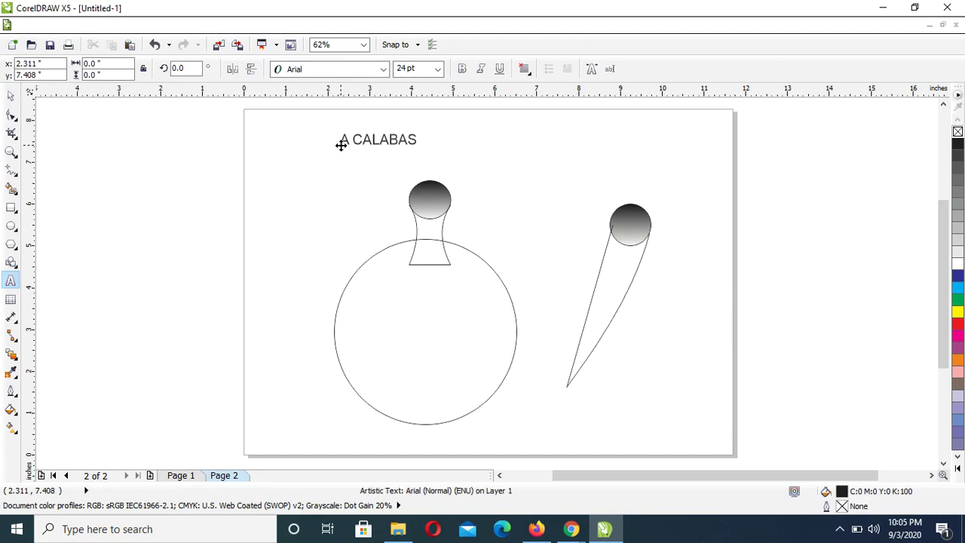
pyautogui.write('H AND A PALMWINE CUP')
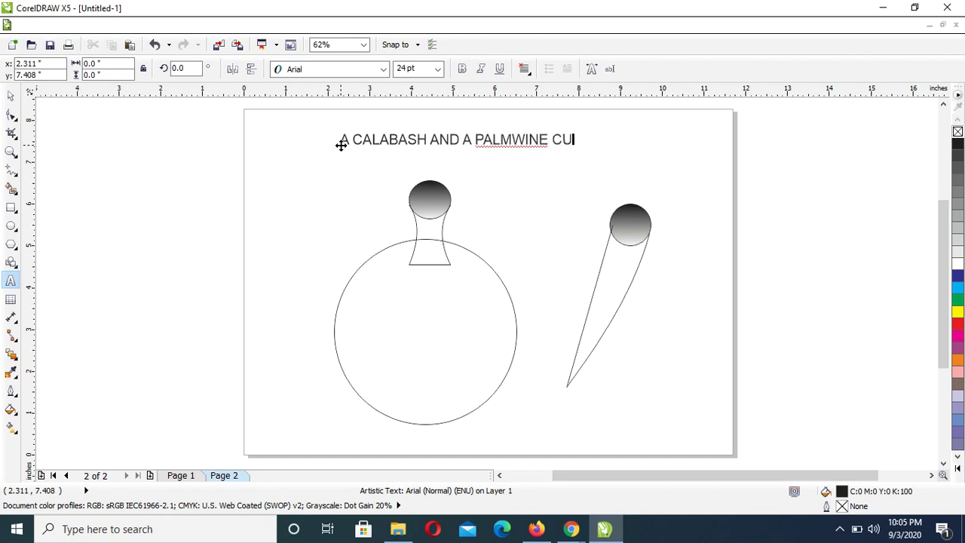